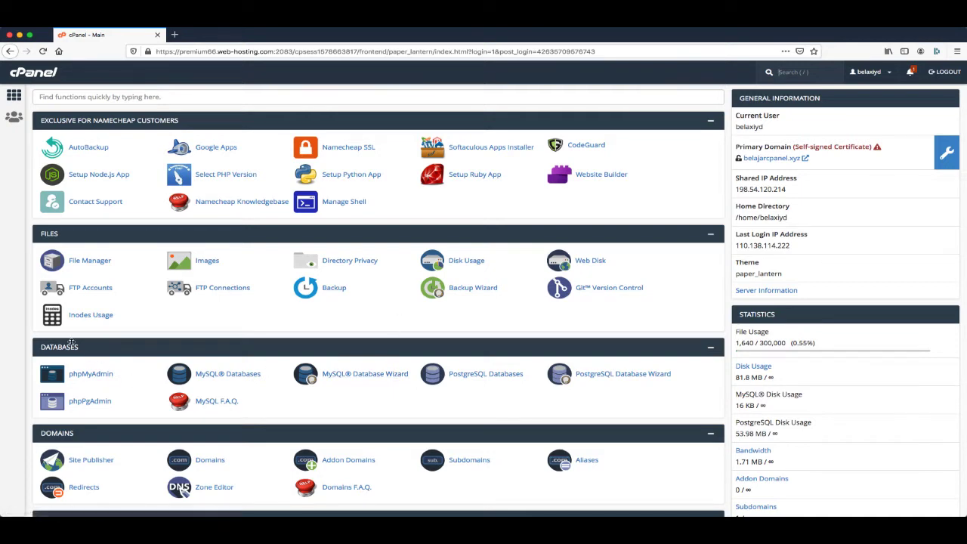
- Search the cPanel functions for "mysql" and open the MySQL Database Wizard
left_click(156, 96)
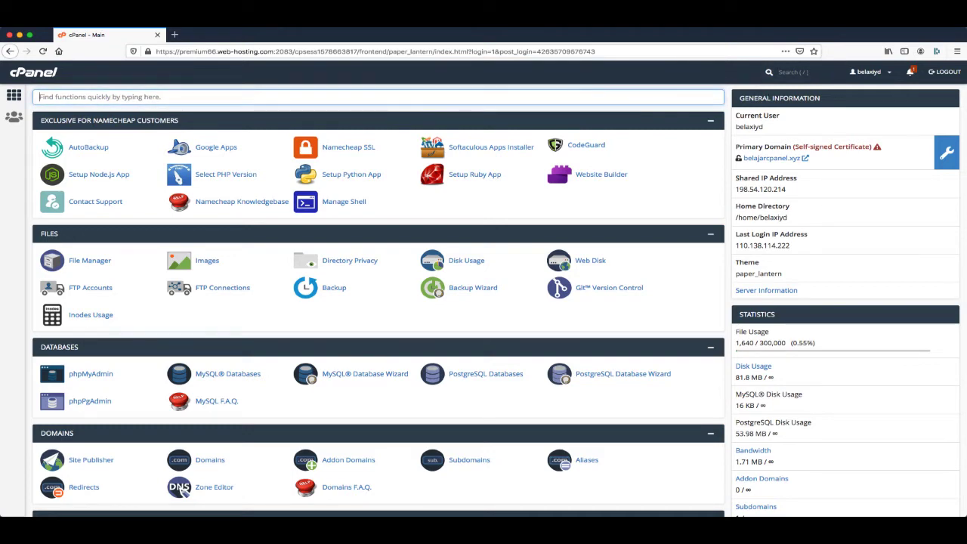
type("mysql")
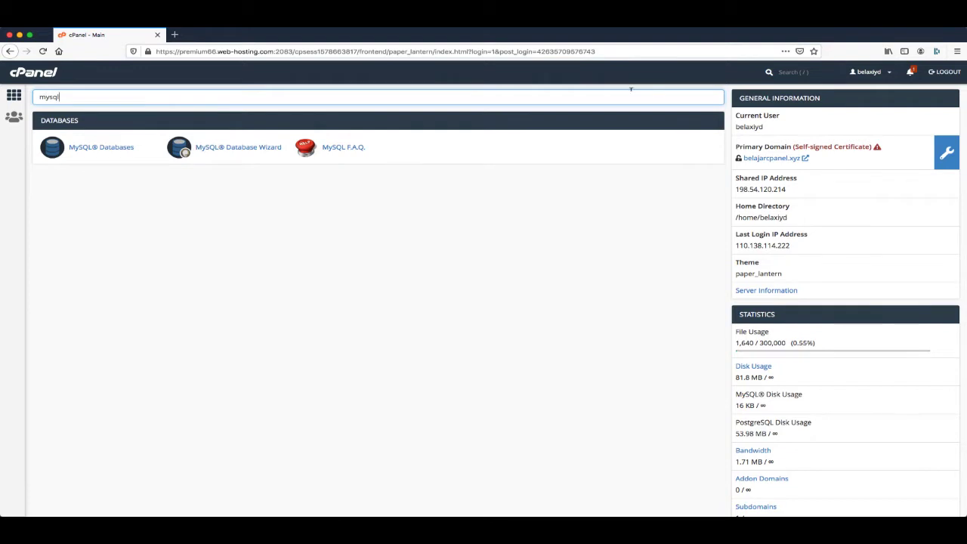
left_click(781, 72)
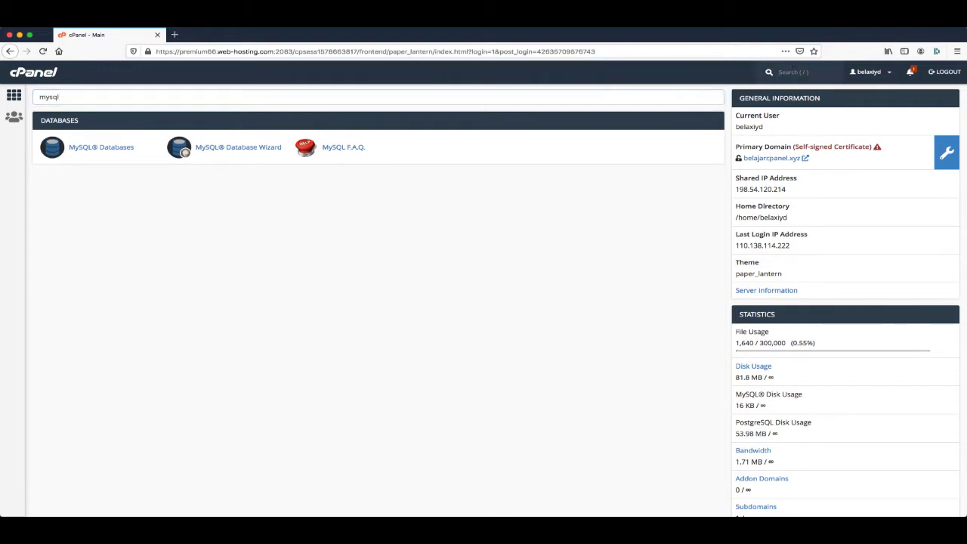
type("mysql")
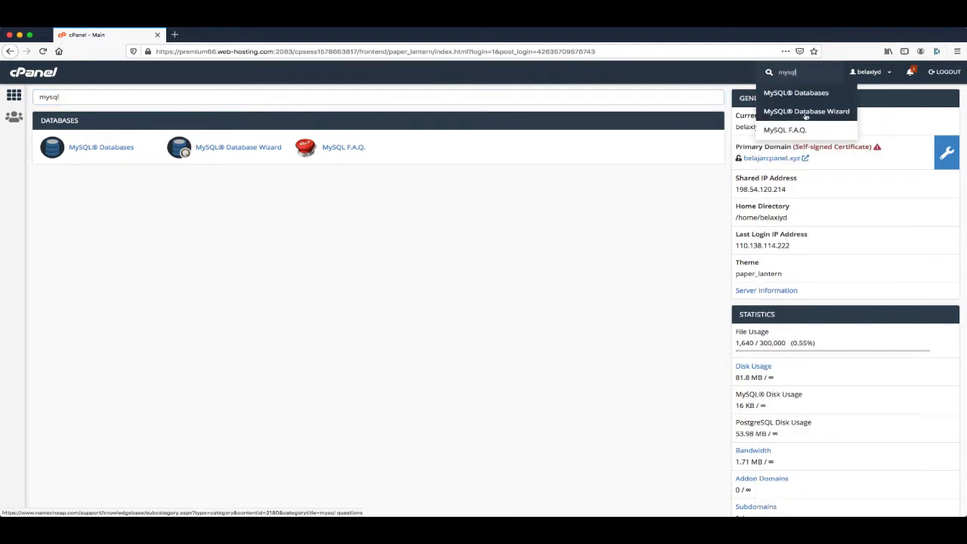
left_click(412, 242)
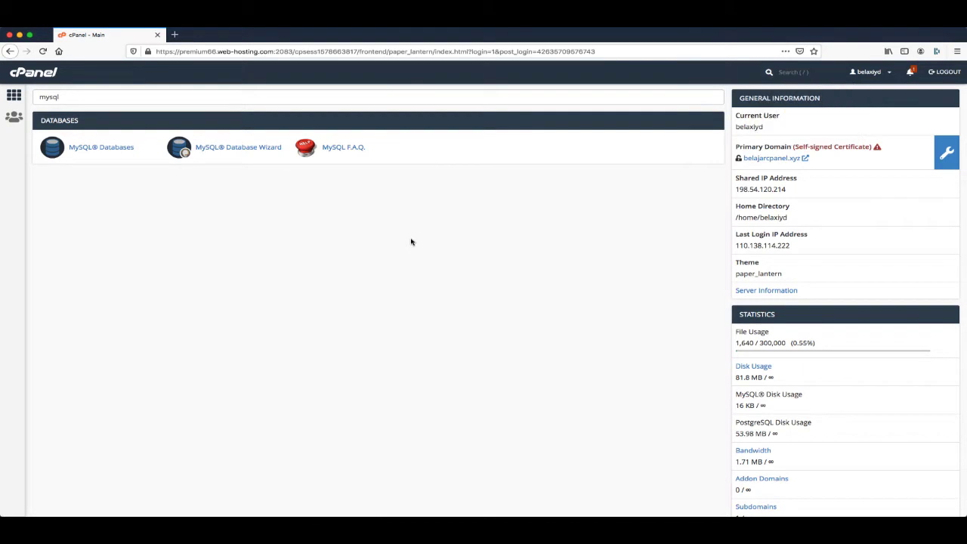
left_click(231, 148)
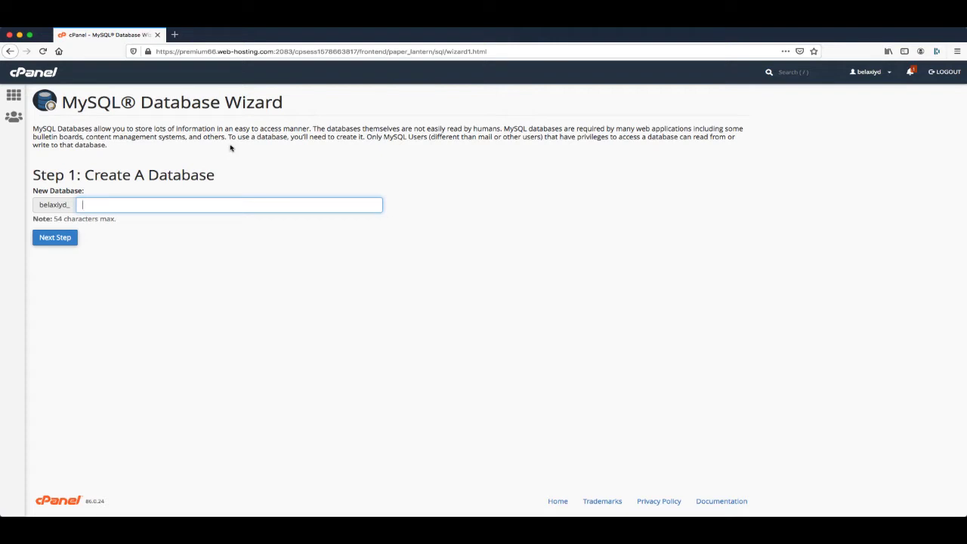
- Create a new MySQL database with the name "exampledb" after the fixed account prefix
double_click(56, 204)
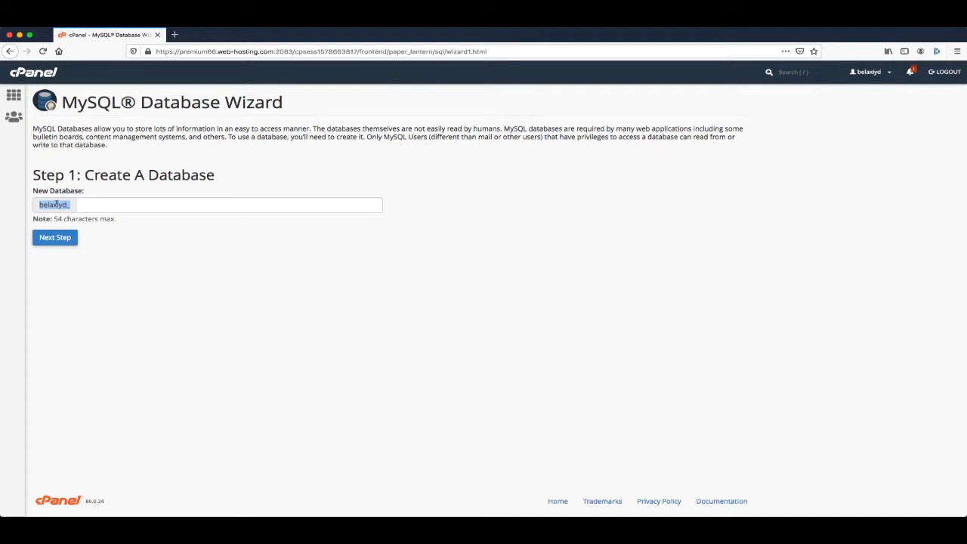
left_click(111, 276)
double_click(50, 204)
double_click(50, 204)
left_click(90, 208)
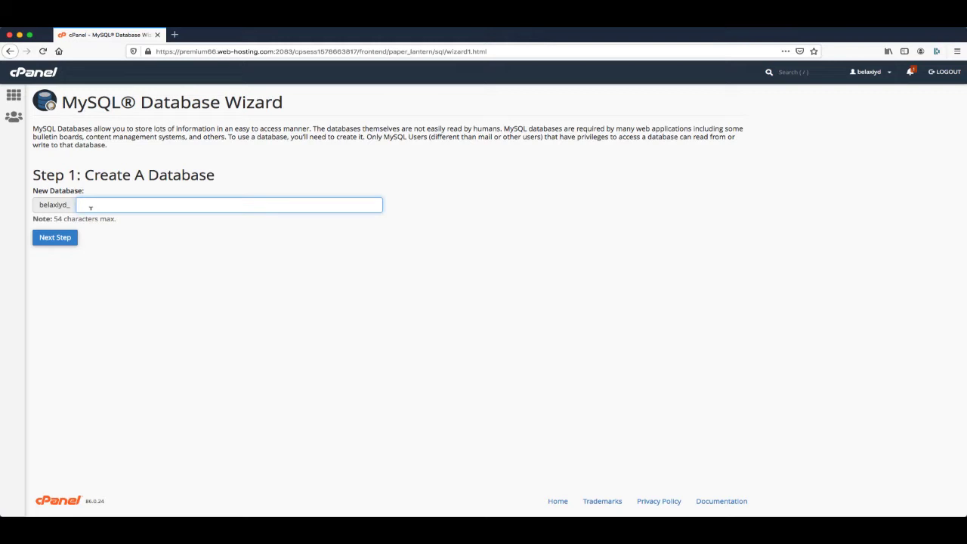
type("exampleD")
key("BackSpace")
type("db")
left_click(63, 238)
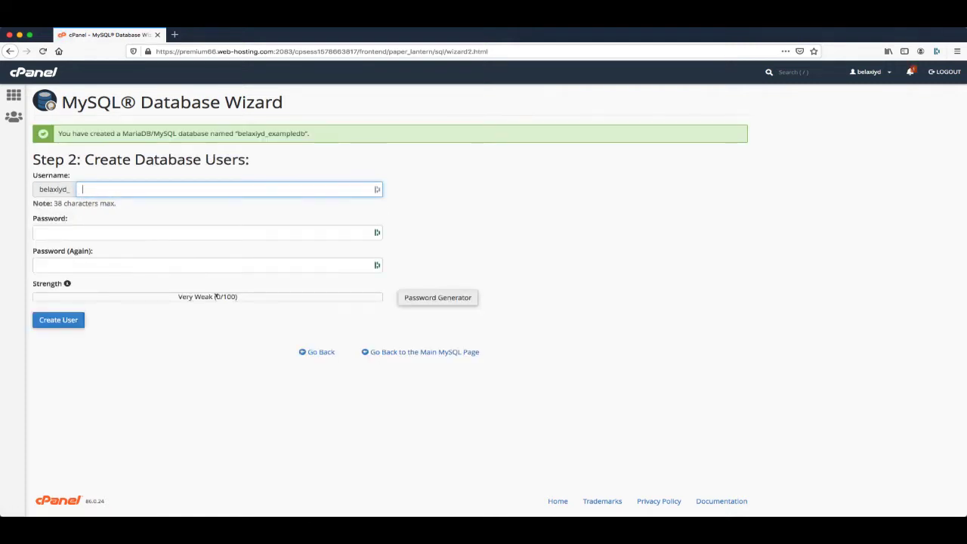
- Enter "exampleuser" as the new database user's name after the account prefix
double_click(295, 133)
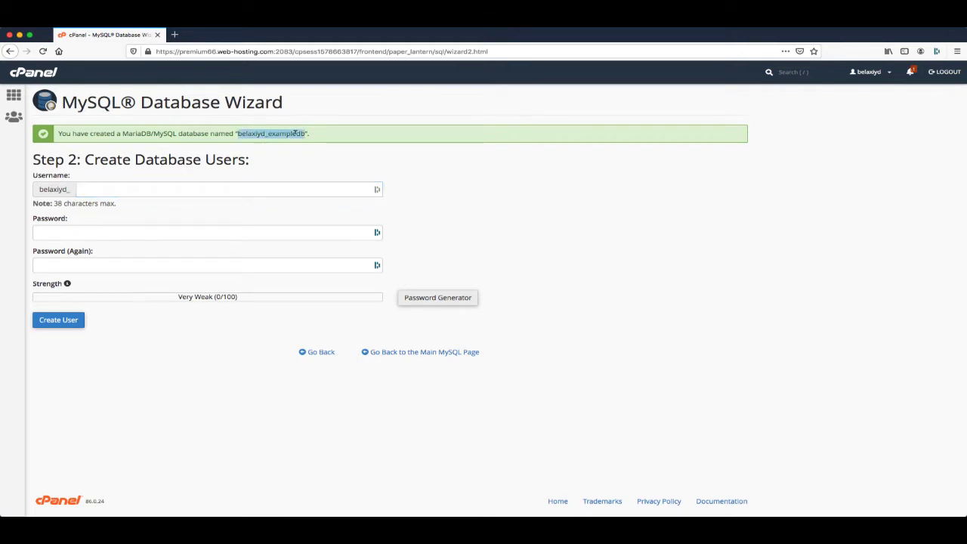
left_click(223, 189)
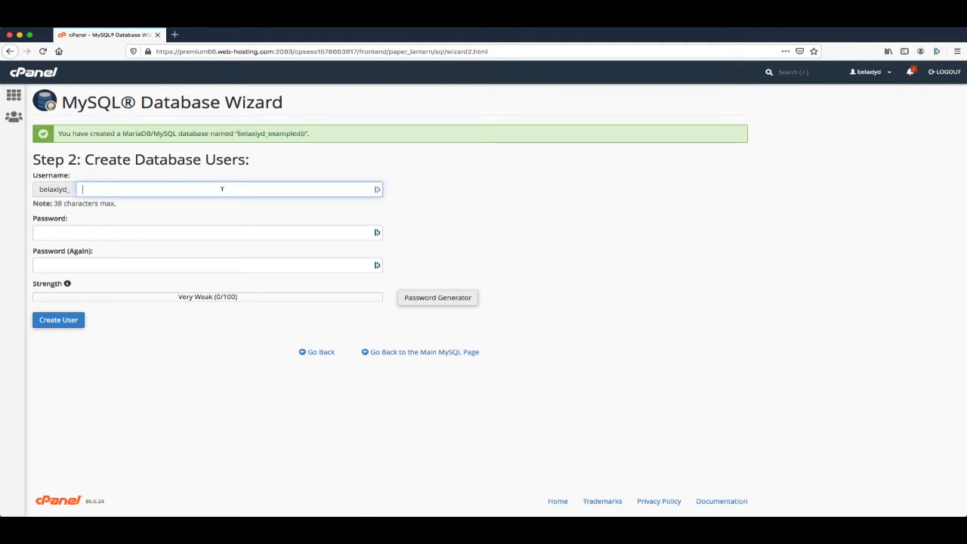
type("exampleuser")
left_click(218, 230)
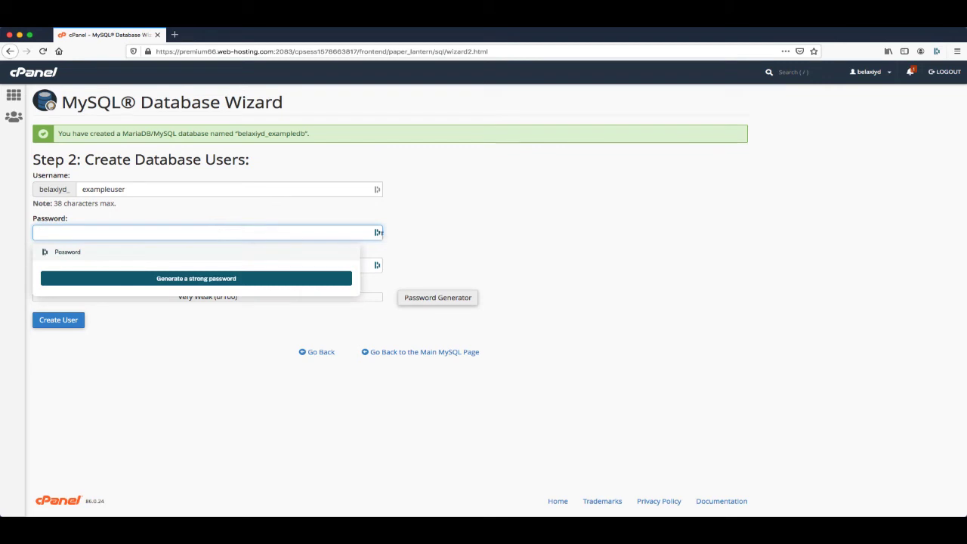
left_click(433, 237)
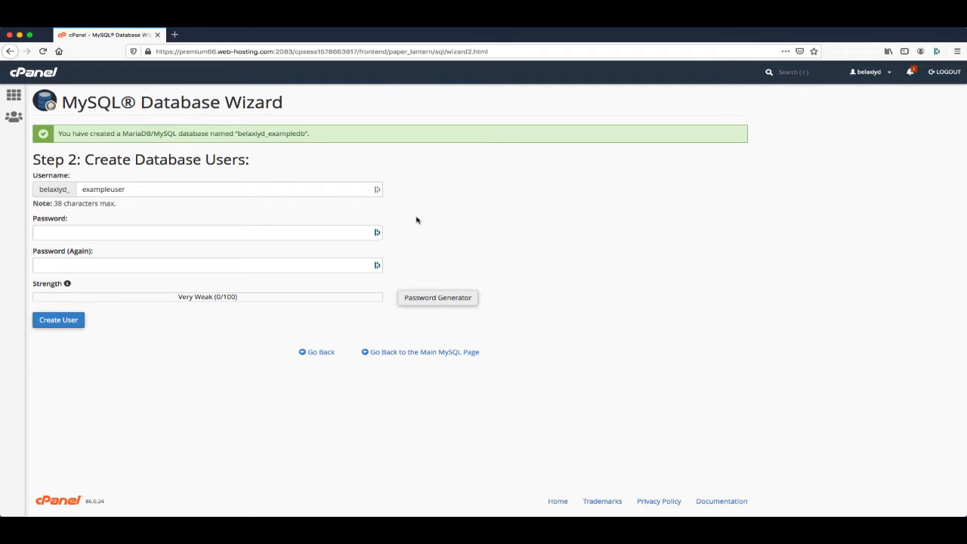
left_click(277, 231)
left_click(443, 248)
- Open the password generator with its advanced options and set the password length to 18
left_click(447, 299)
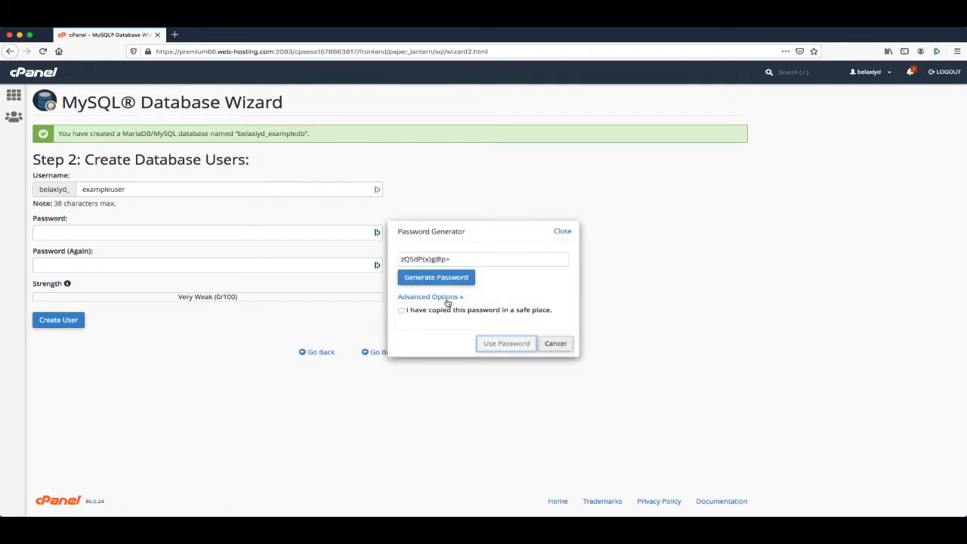
left_click(446, 298)
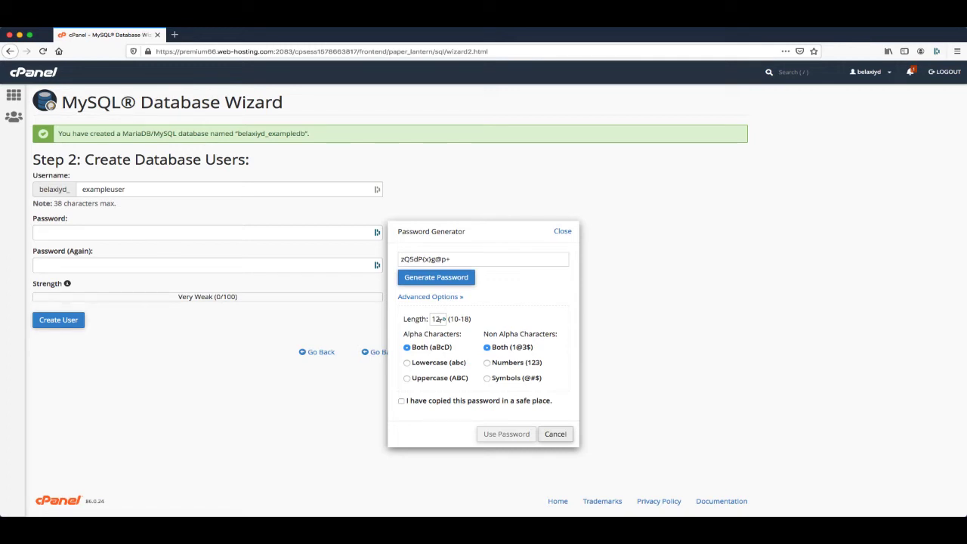
double_click(439, 319)
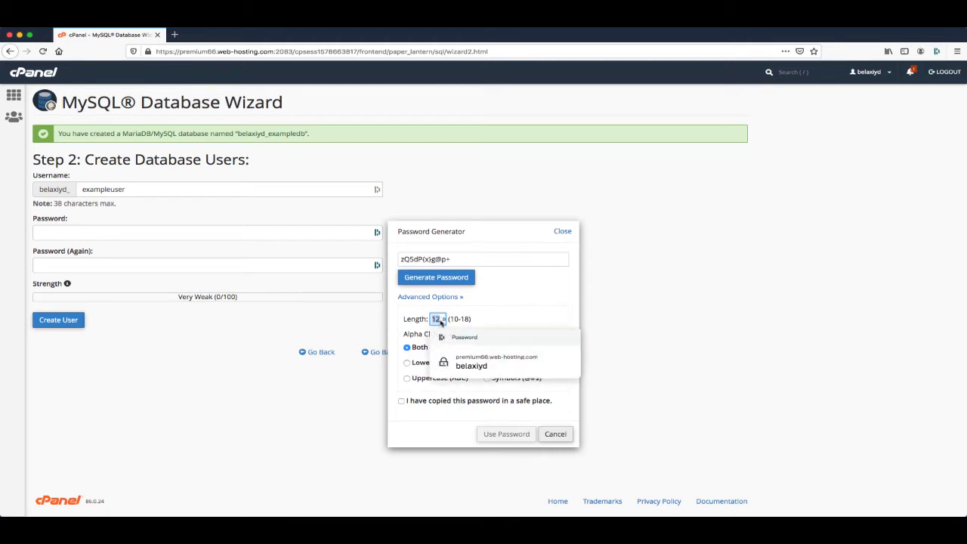
left_click(440, 321)
double_click(436, 320)
type("18")
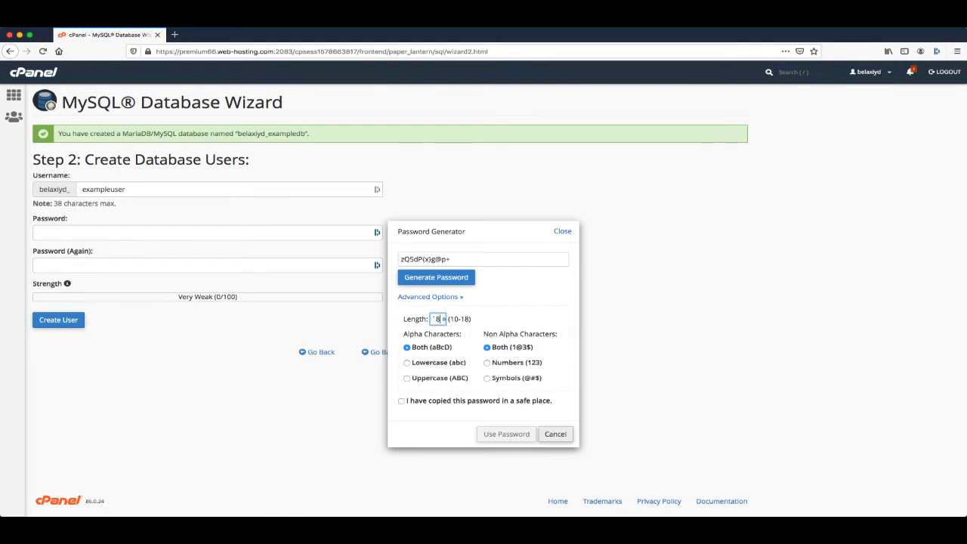
key("BackSpace")
key("BackSpace")
type("18")
left_click(517, 301)
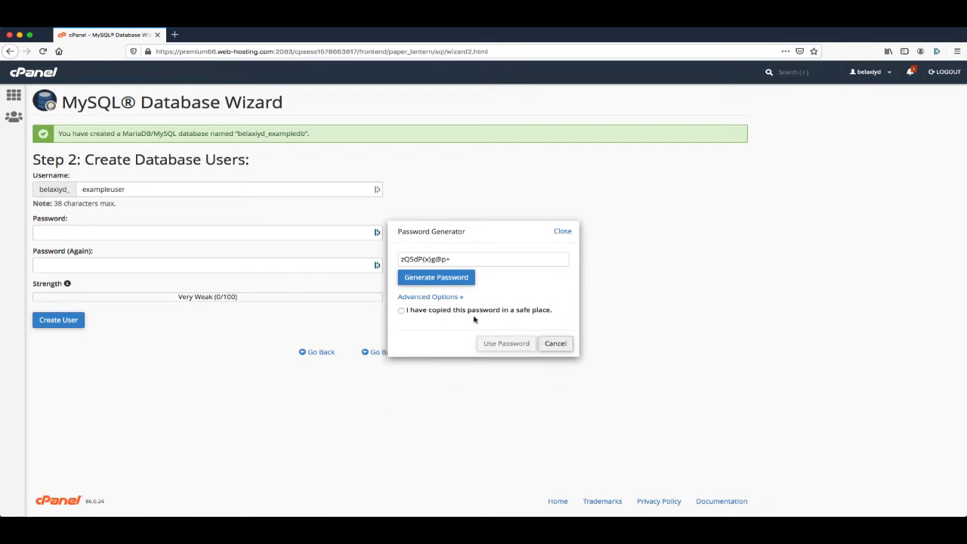
left_click(452, 299)
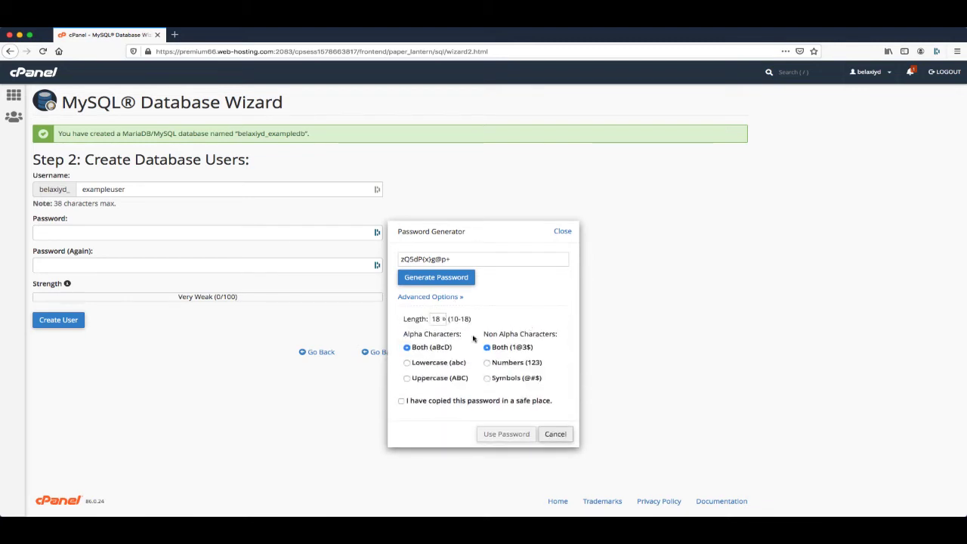
- Try the lowercase, uppercase, numbers-only and symbols-only character options, returning the alpha and non-alpha sets to Both
left_click(439, 364)
left_click(440, 379)
left_click(432, 348)
left_click(520, 364)
left_click(516, 380)
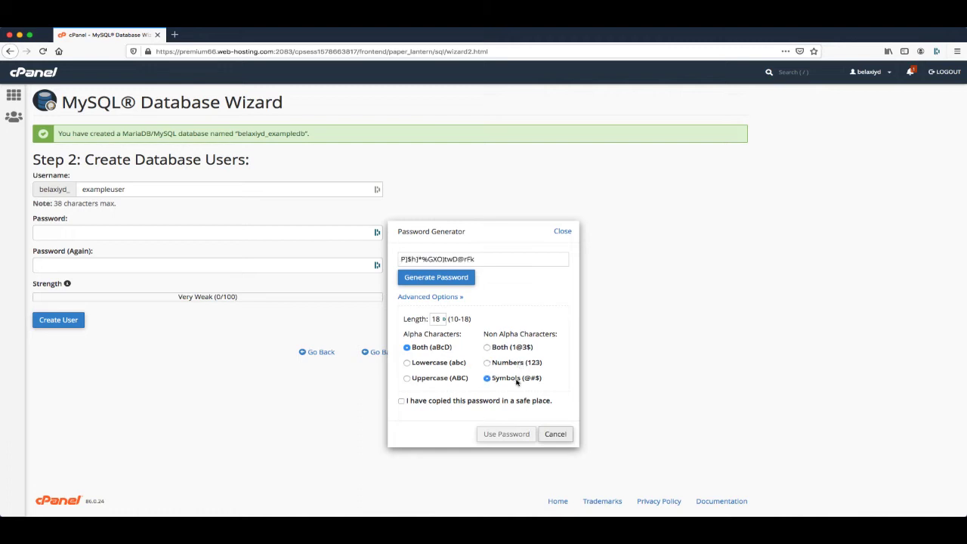
left_click(503, 350)
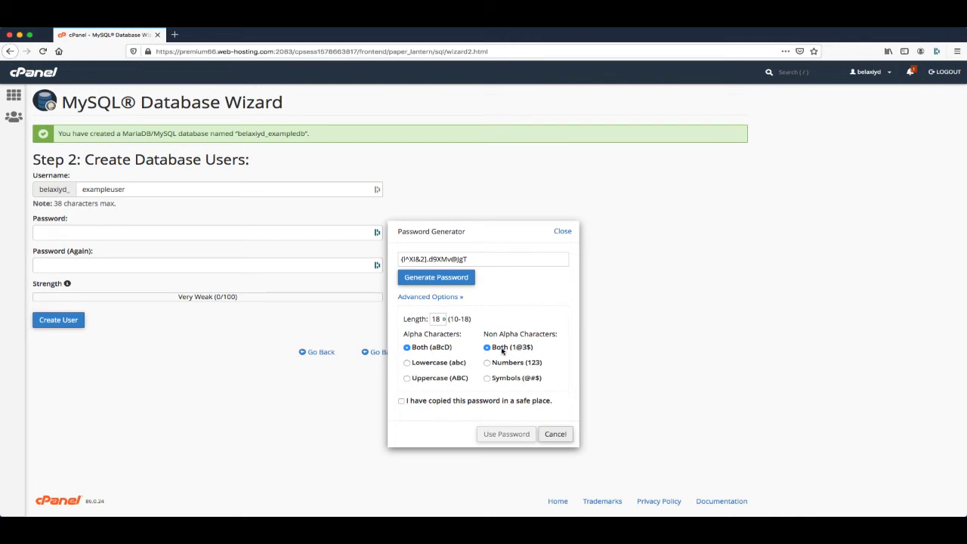
- Generate a new random password several times and select the last one for copying
left_click(443, 279)
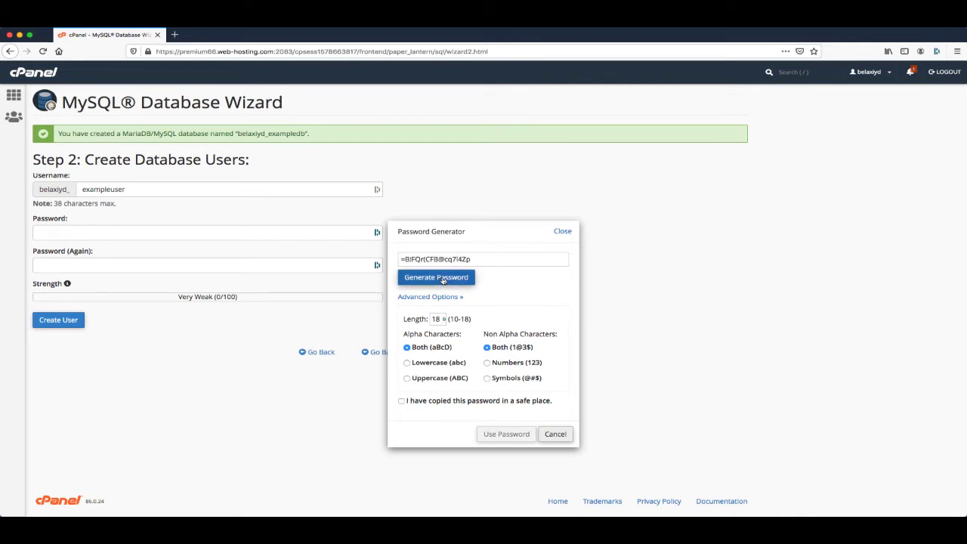
left_click(444, 279)
left_click(444, 279)
triple_click(439, 259)
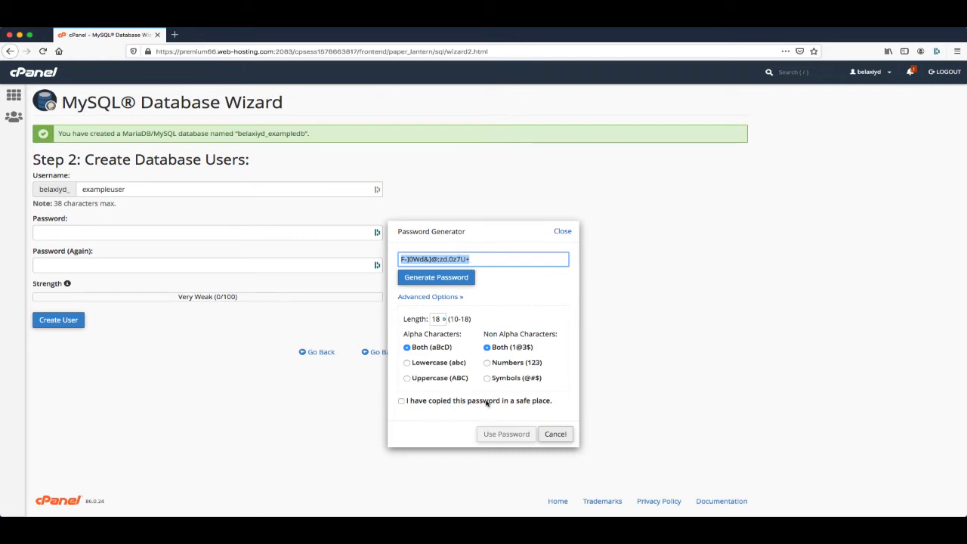
- Acknowledge that the password is copied, fill it into both password fields, and create the user without saving the account in Dashlane
left_click(401, 402)
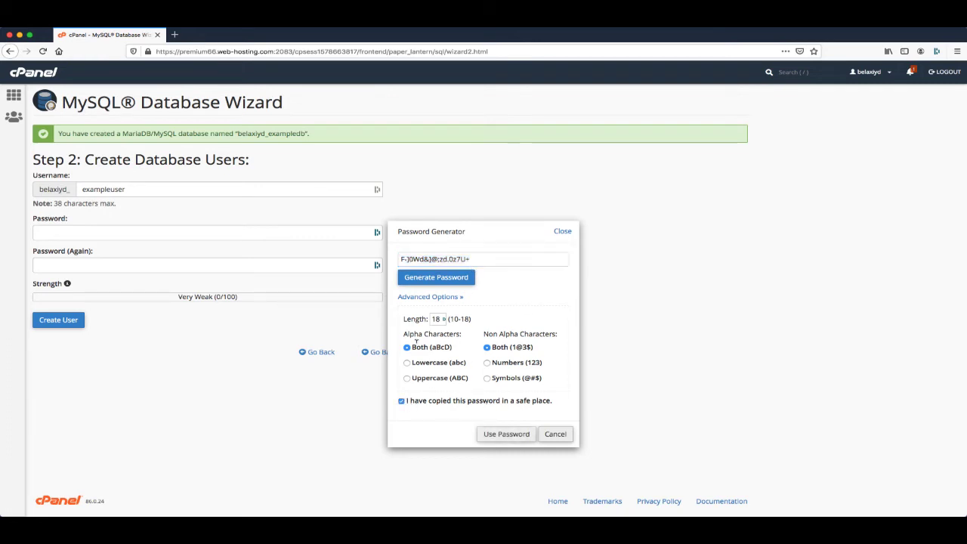
left_click(474, 257)
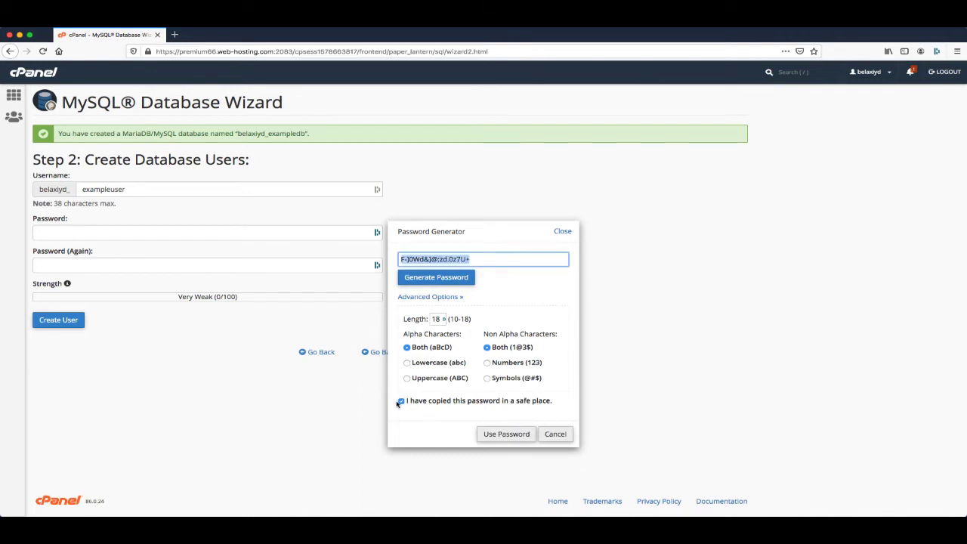
left_click(496, 434)
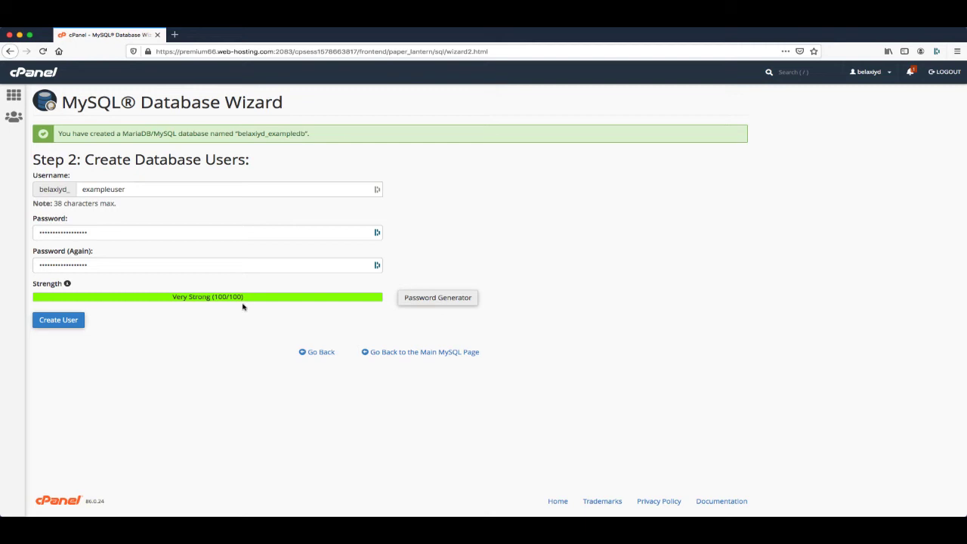
left_click(80, 322)
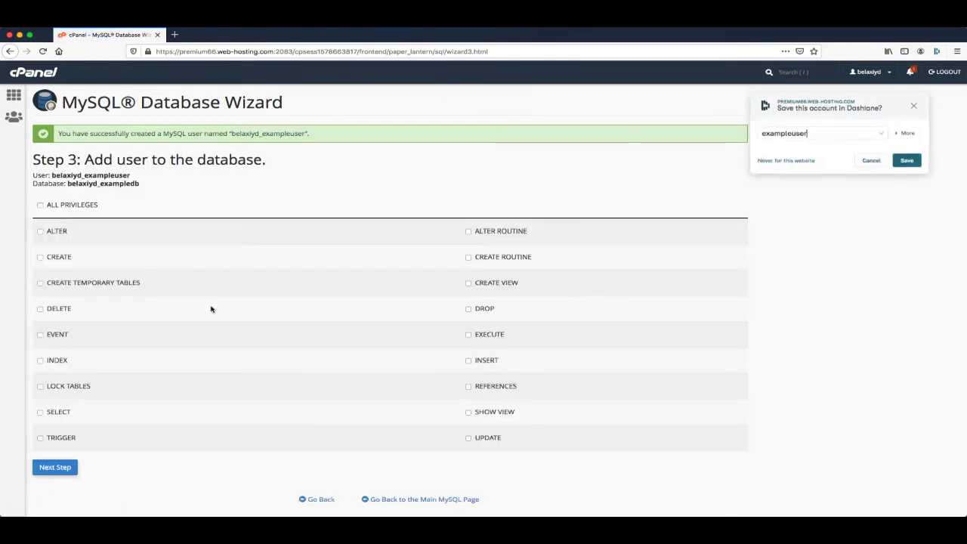
left_click(870, 164)
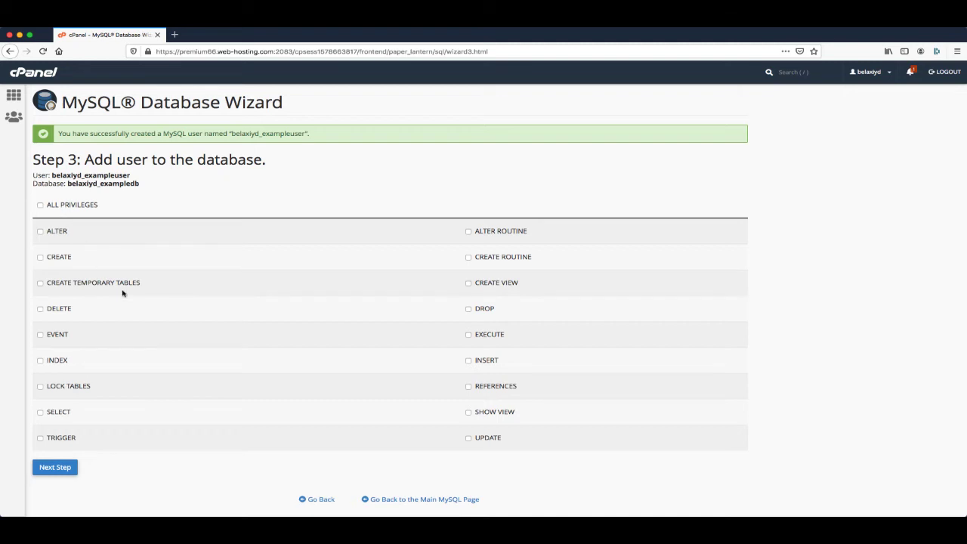
- Try switching individual privileges such as ALTER, CREATE, DELETE, SELECT and INSERT on and off
scroll(123, 292, "down", 1)
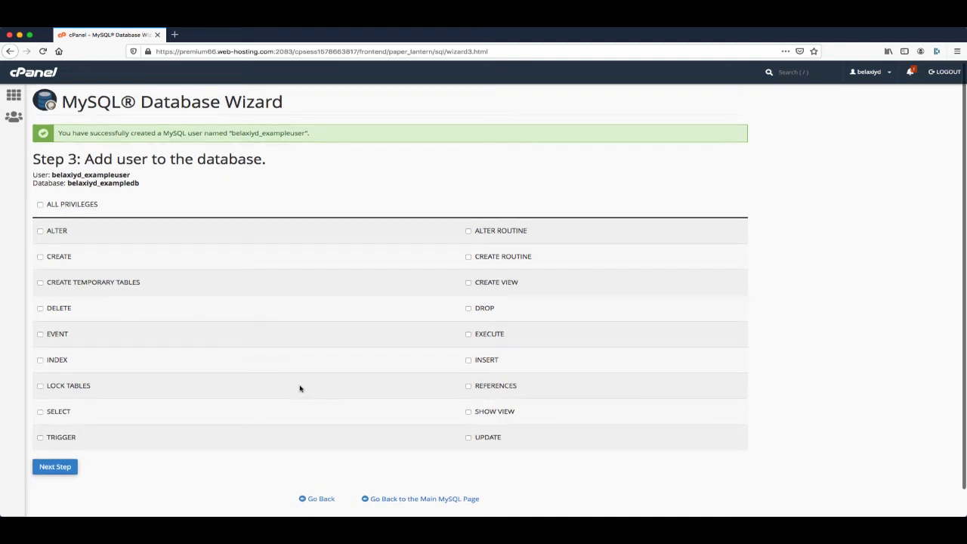
left_click(63, 233)
left_click(63, 233)
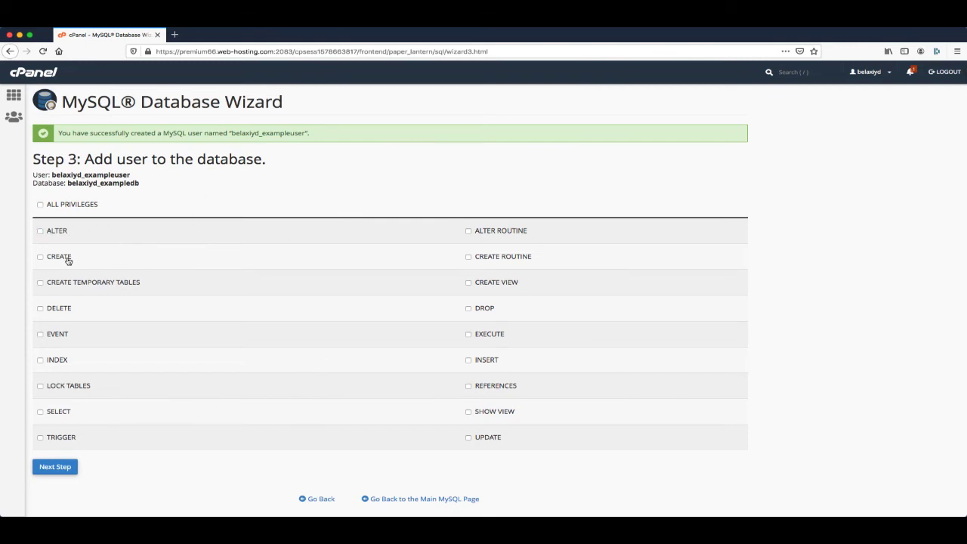
double_click(68, 258)
left_click(68, 310)
left_click(68, 309)
double_click(67, 413)
double_click(496, 361)
left_click(495, 361)
left_click(496, 362)
left_click(497, 363)
left_click(497, 364)
left_click(497, 363)
left_click(41, 413)
left_click(41, 413)
- Grant exampleuser all privileges on the exampledb database and proceed to the wizard's final step
left_click(41, 205)
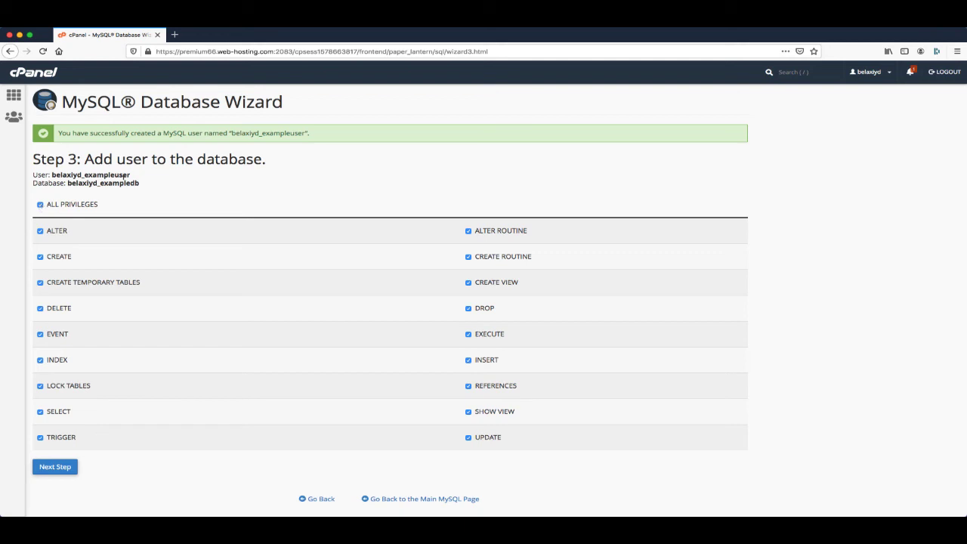
left_click(53, 469)
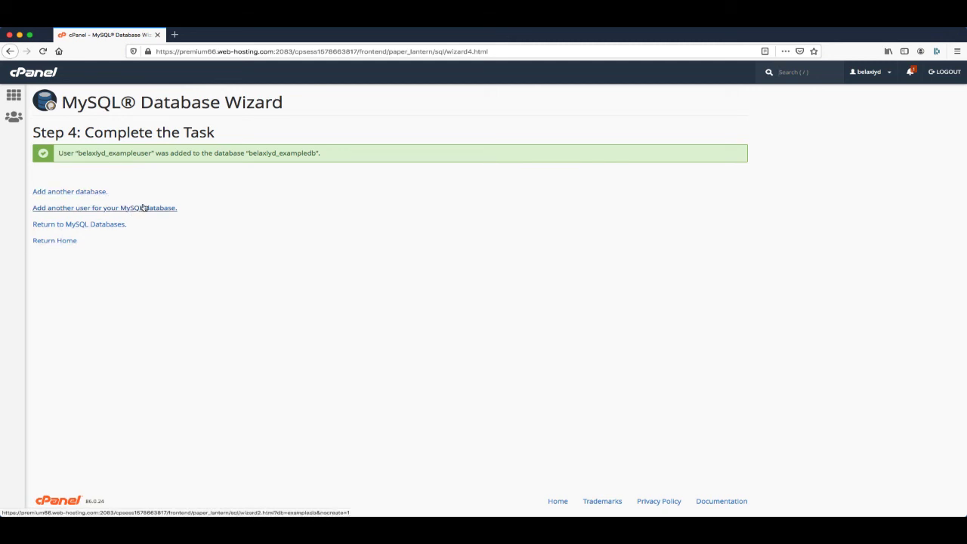
- Return to the cPanel home page and open MySQL Databases to check the new database and its privileged user
left_click(55, 241)
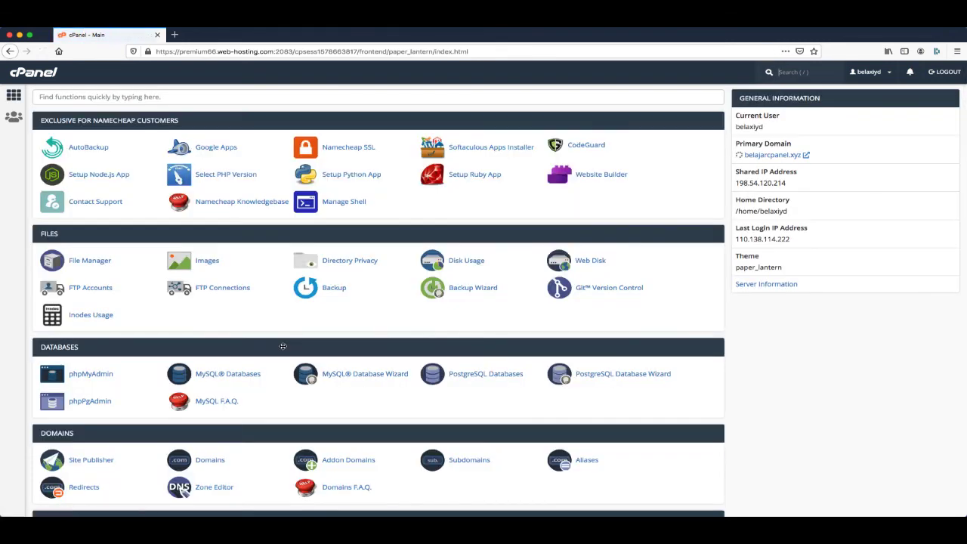
left_click(251, 376)
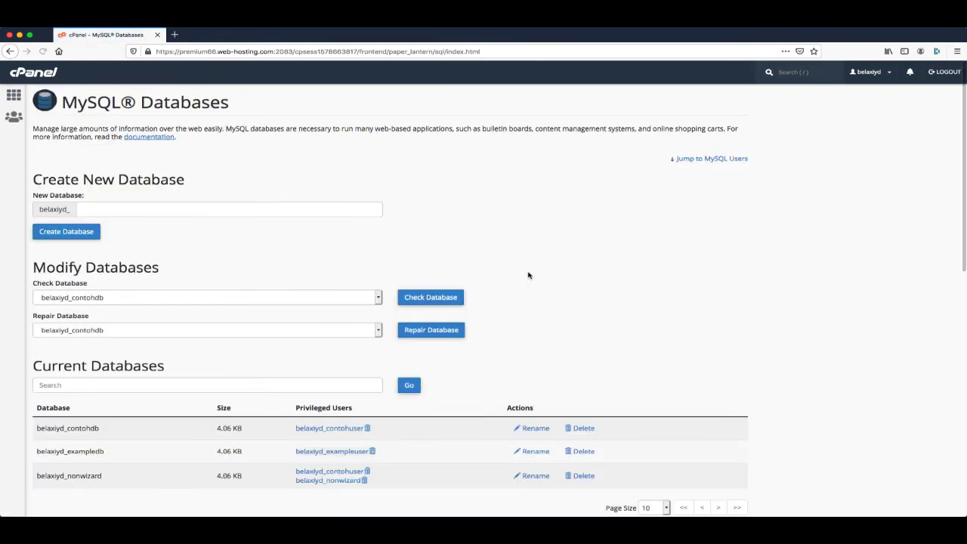
scroll(529, 275, "down", 4)
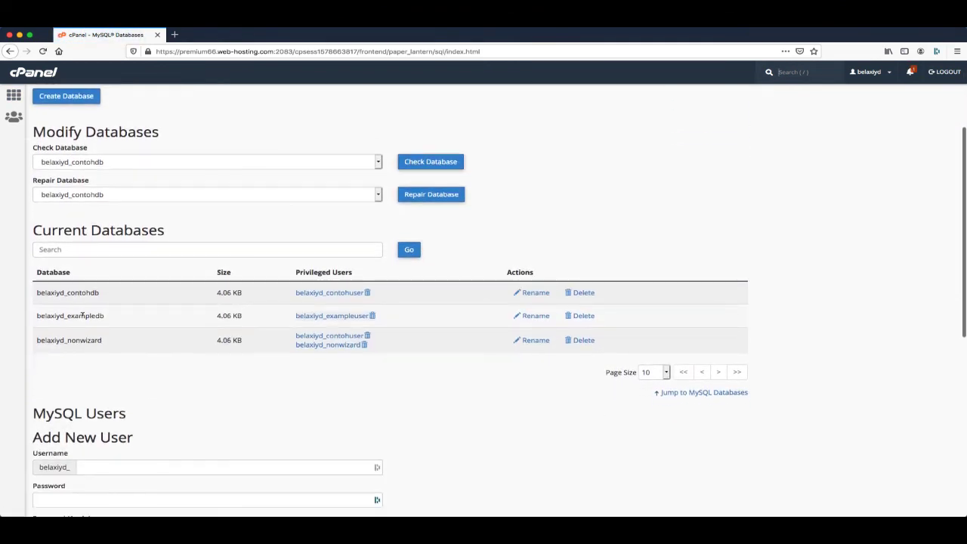
- Check the current databases and current users for exampledb and exampleuser, and examine which privileged user is assigned to exampledb
double_click(83, 315)
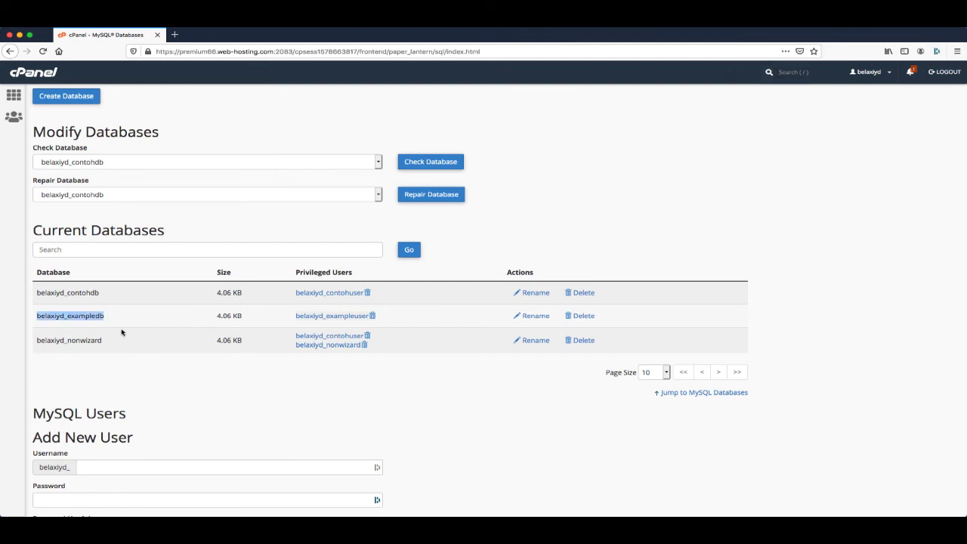
left_click(249, 406)
scroll(249, 407, "down", 10)
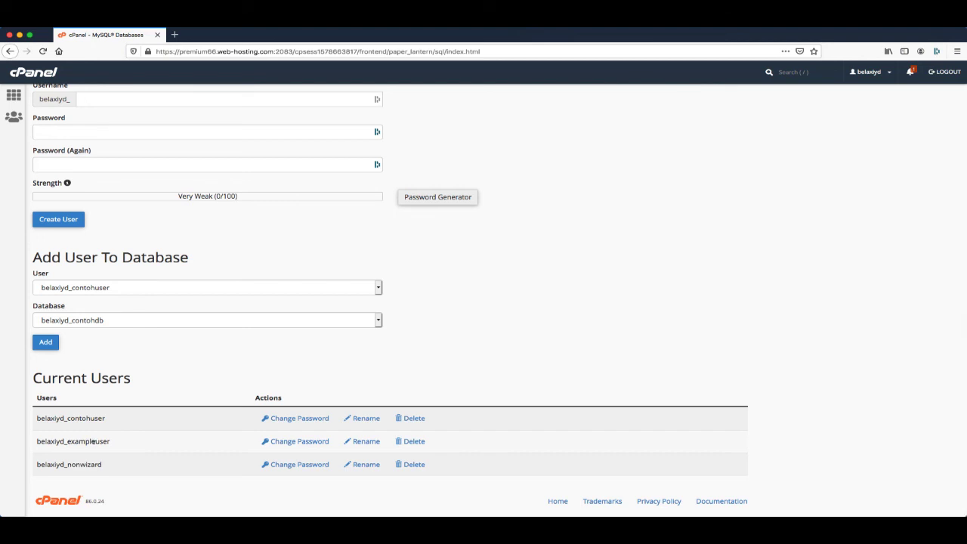
double_click(94, 442)
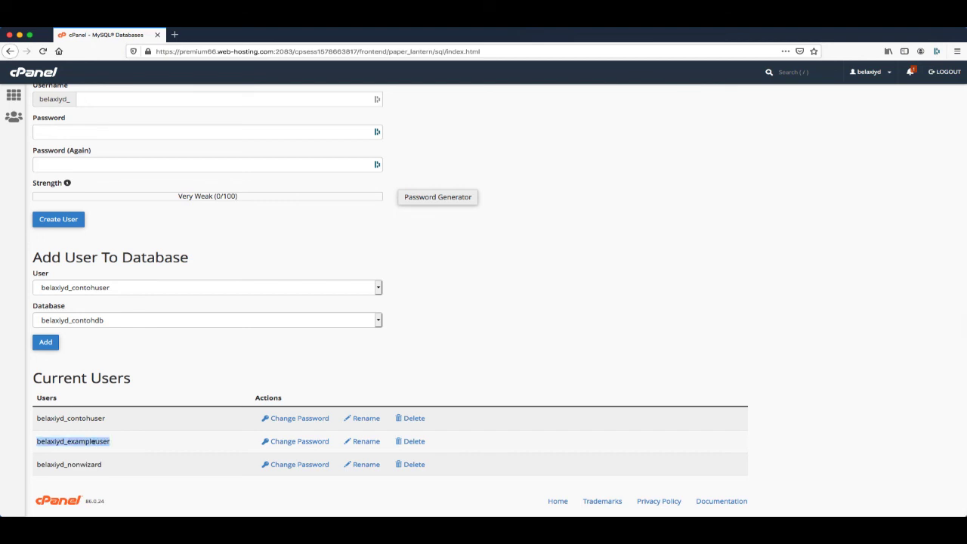
scroll(445, 287, "up", 5)
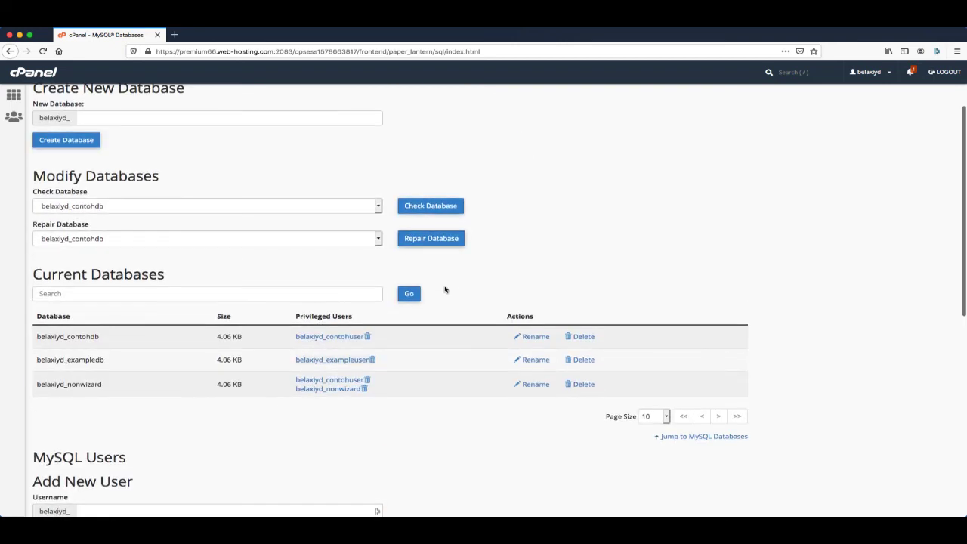
scroll(445, 290, "down", 3)
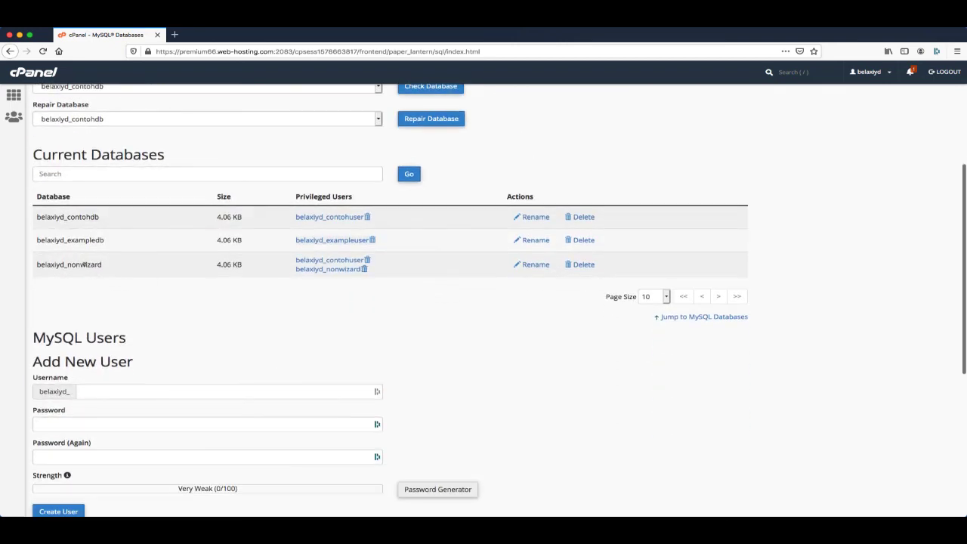
double_click(84, 240)
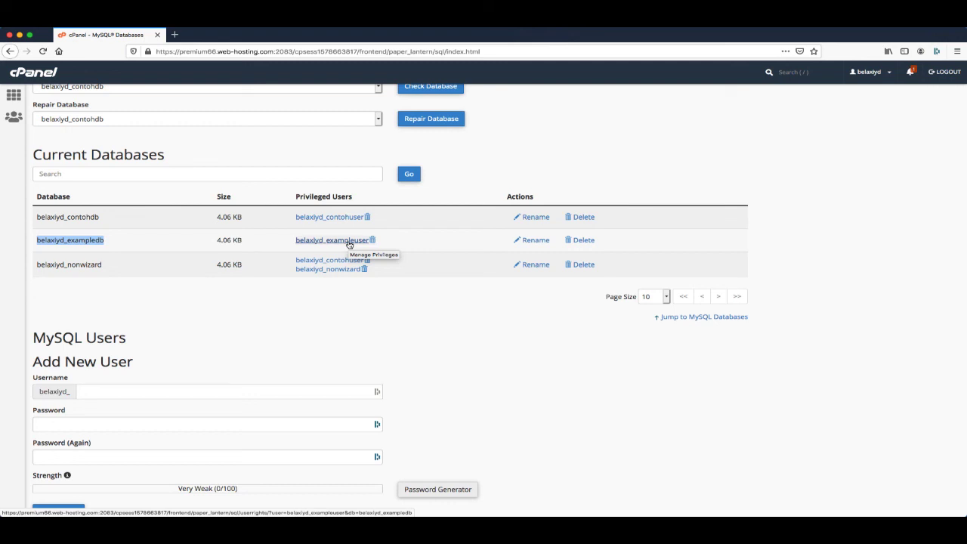
left_click(521, 371)
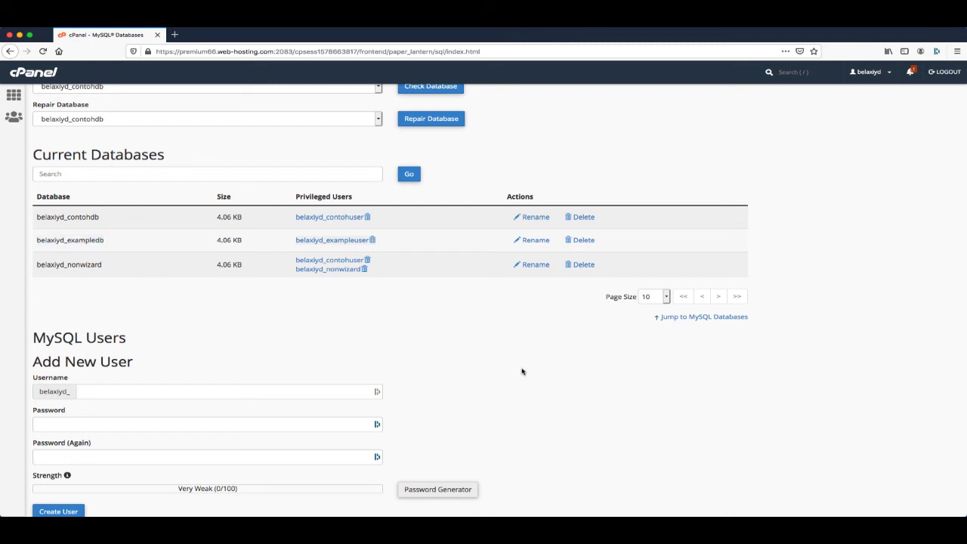